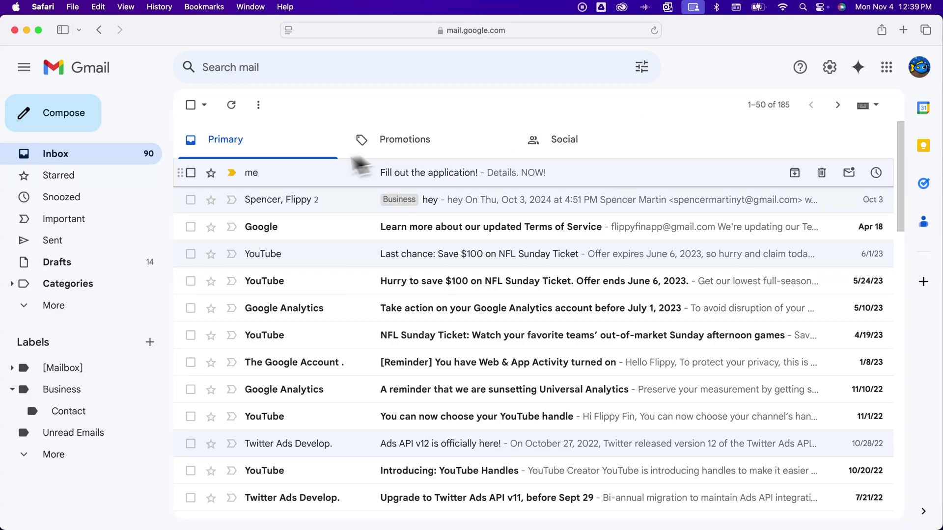
- Open the 'Fill out the application!' email and highlight the sender's display name
{"action": "left_click", "coordinate": [337, 174]}
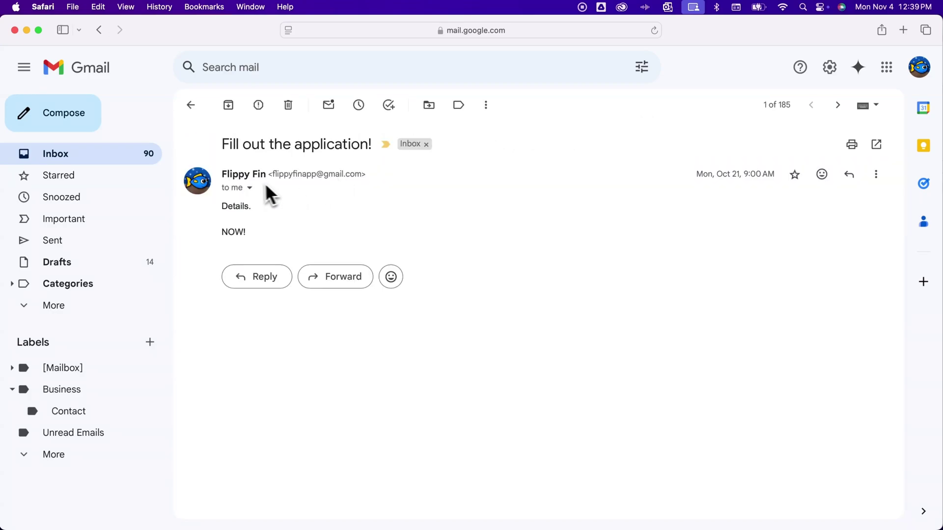
{"action": "left_click_drag", "start_coordinate": [222, 178], "coordinate": [267, 179]}
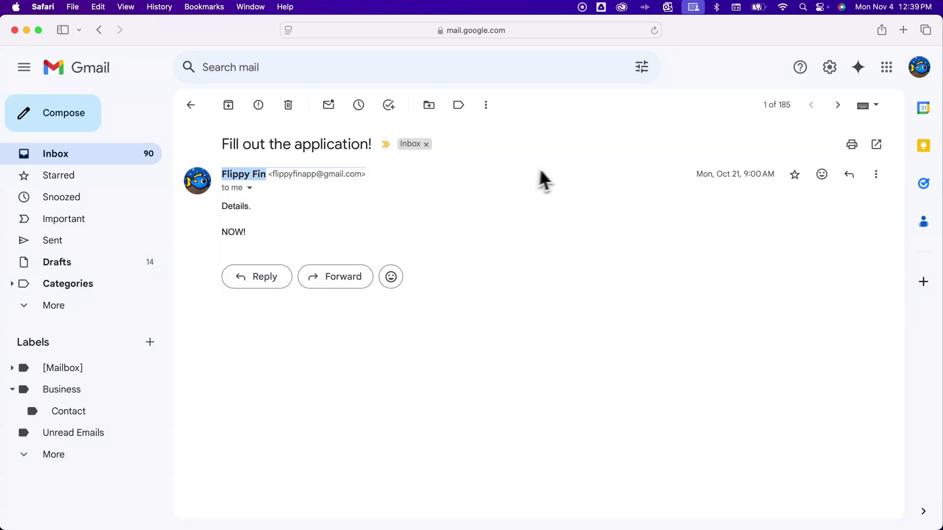
- Go to See all settings and the Accounts and Import tab
{"action": "left_click", "coordinate": [571, 164]}
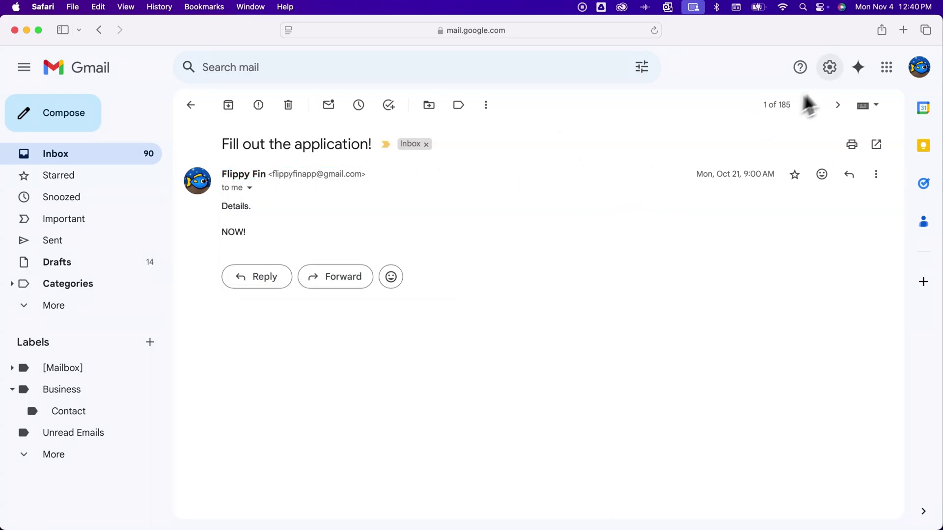
{"action": "left_click", "coordinate": [830, 68]}
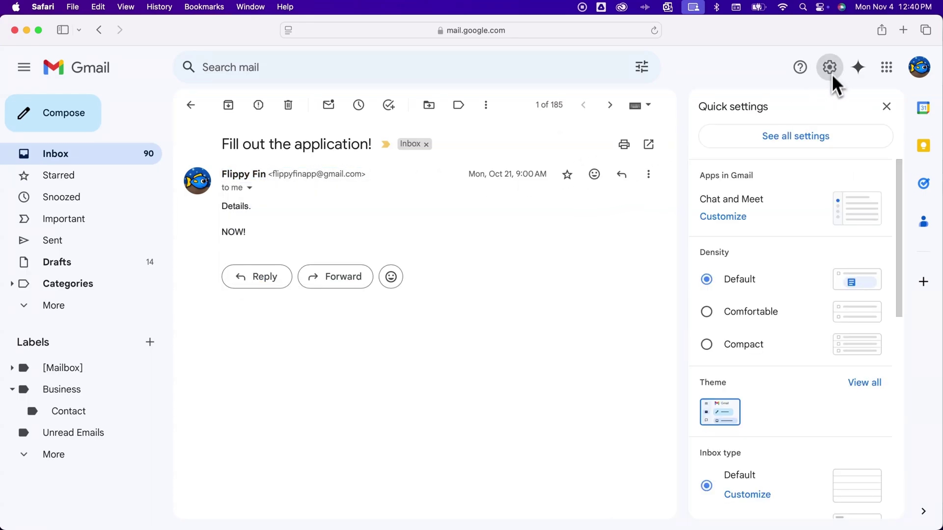
{"action": "left_click", "coordinate": [814, 139]}
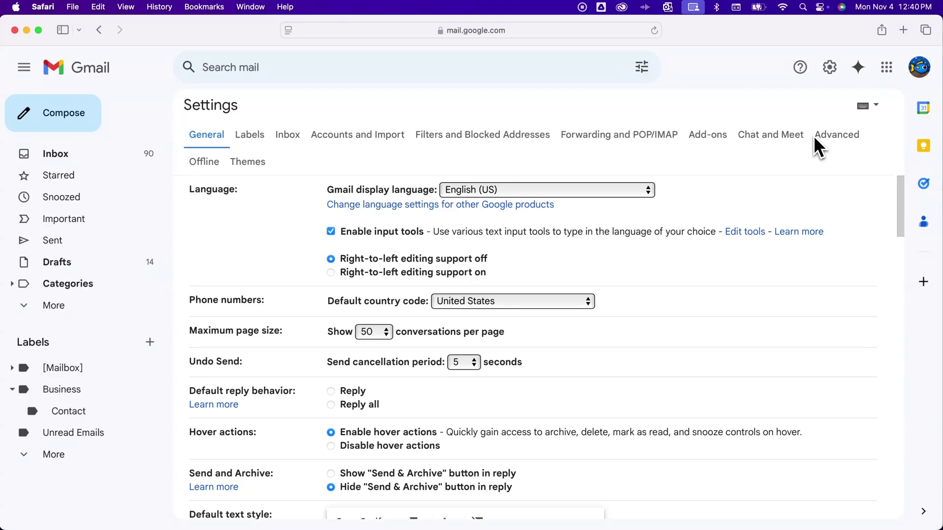
{"action": "left_click", "coordinate": [350, 138]}
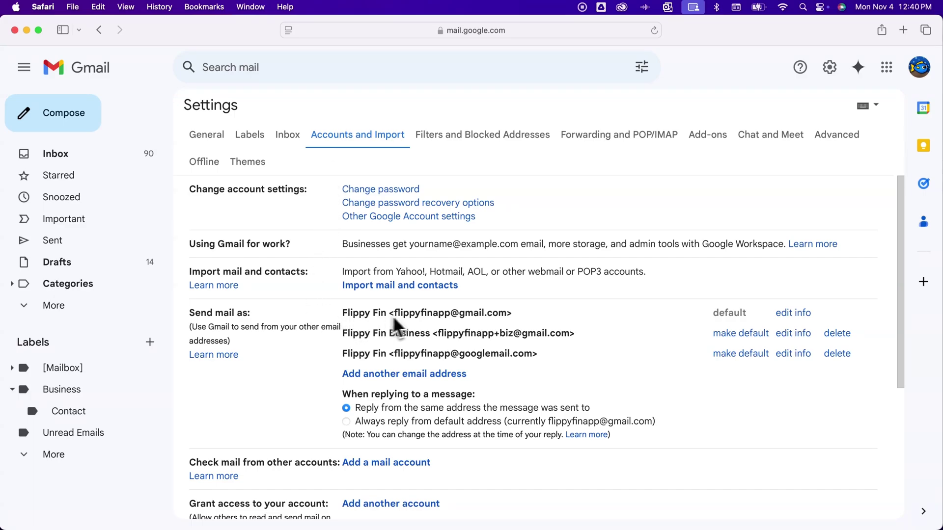
- Highlight the listed Send mail as addresses and the default sender name
{"action": "left_click_drag", "start_coordinate": [362, 343], "coordinate": [513, 374]}
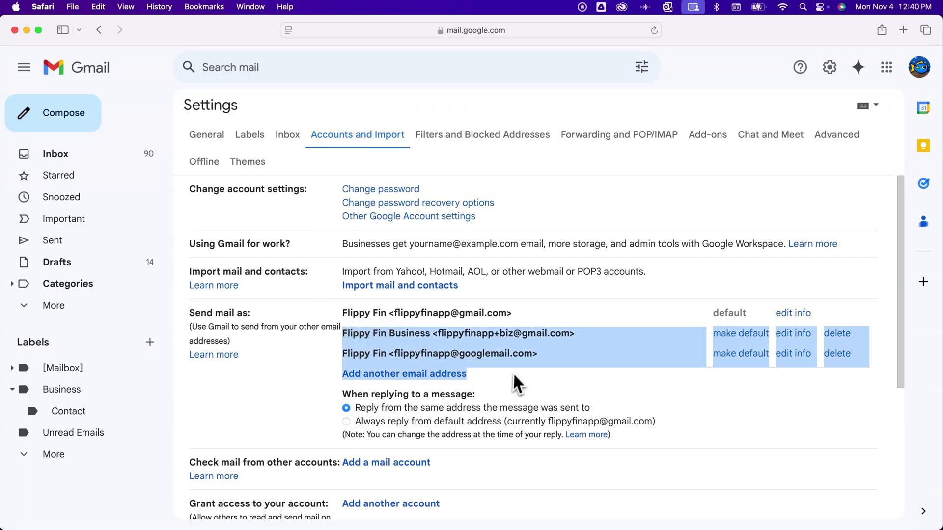
{"action": "left_click", "coordinate": [509, 313]}
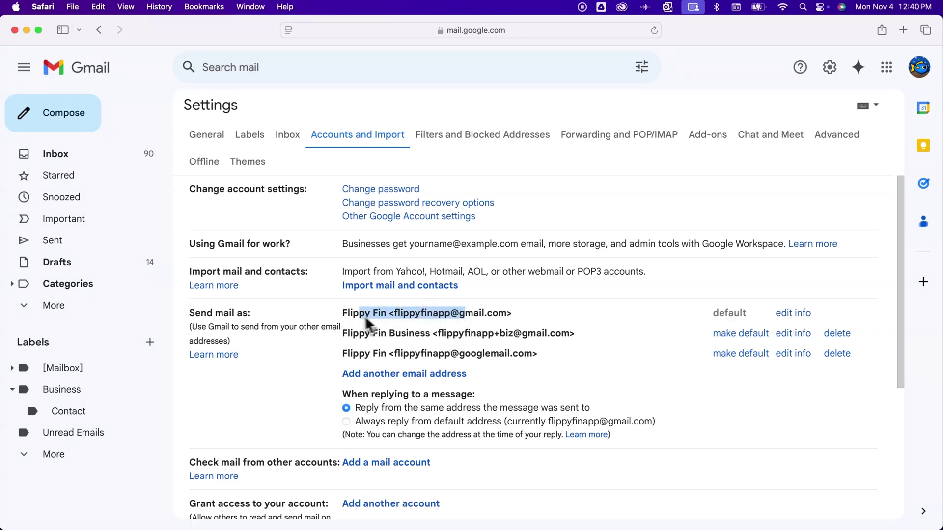
{"action": "mouse_move", "coordinate": [364, 316]}
{"action": "left_mouse_down"}
{"action": "mouse_move", "coordinate": [343, 315]}
{"action": "mouse_move", "coordinate": [380, 314]}
{"action": "left_mouse_up"}
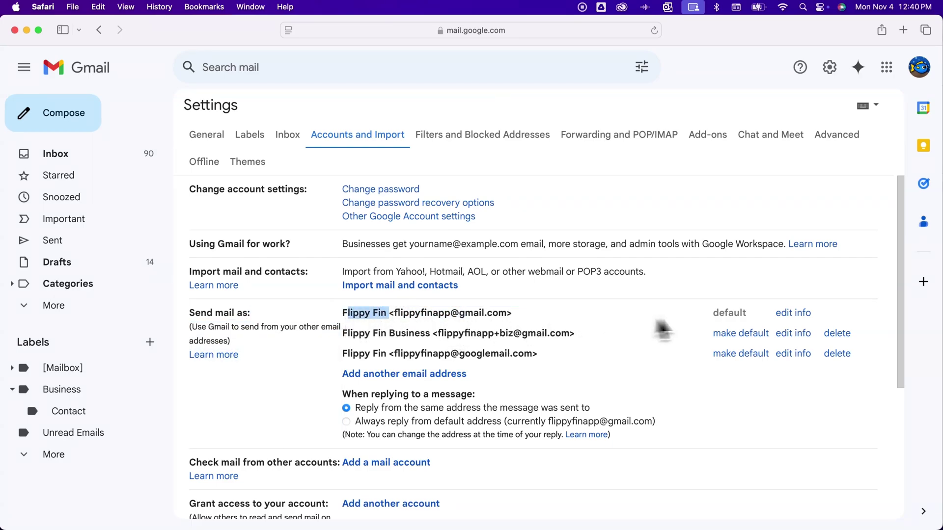
- Set a custom name 'Test Name' on the default send-as address and save it
{"action": "left_click", "coordinate": [789, 315]}
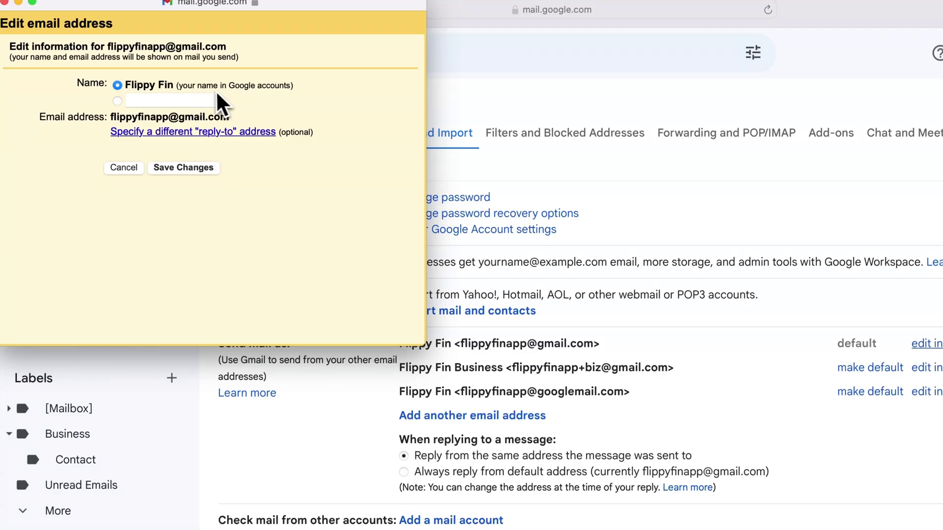
{"action": "left_click", "coordinate": [119, 99]}
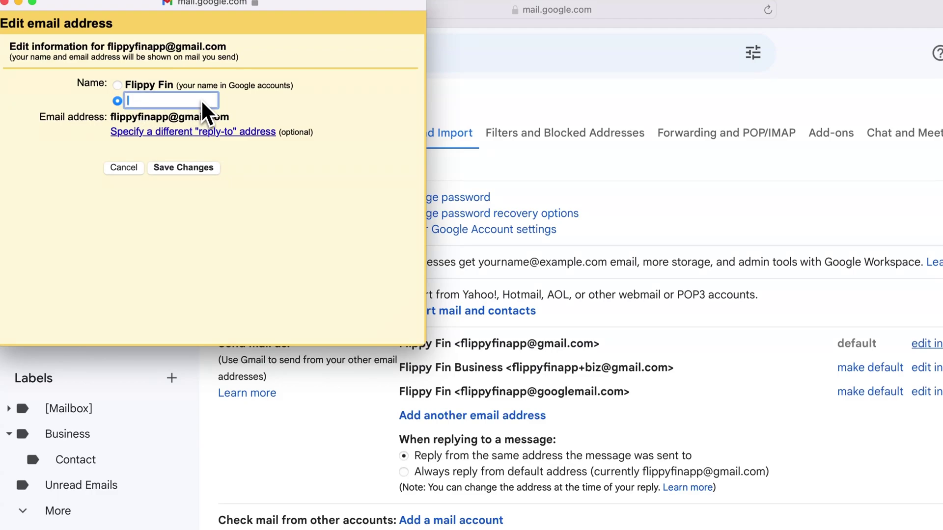
{"action": "type", "text": "Test Name"}
{"action": "left_click", "coordinate": [194, 167]}
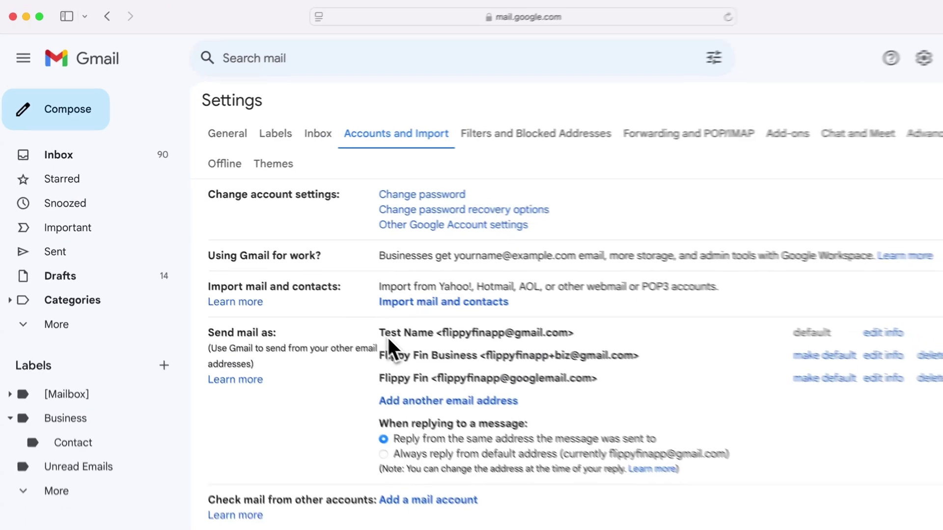
{"action": "left_click_drag", "start_coordinate": [399, 344], "coordinate": [457, 344]}
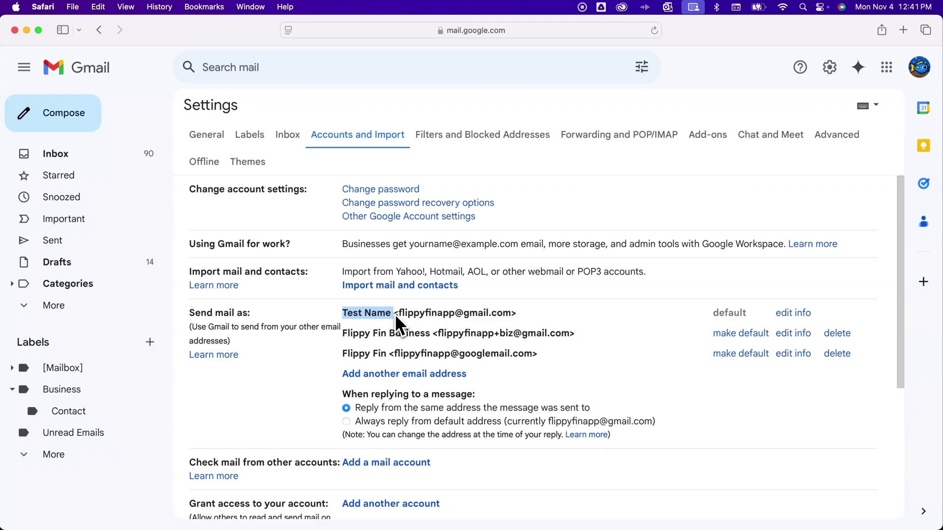
- Compose a new message and confirm the From line shows 'Test Name'
{"action": "scroll", "coordinate": [396, 315], "scroll_direction": "down", "scroll_amount": 5}
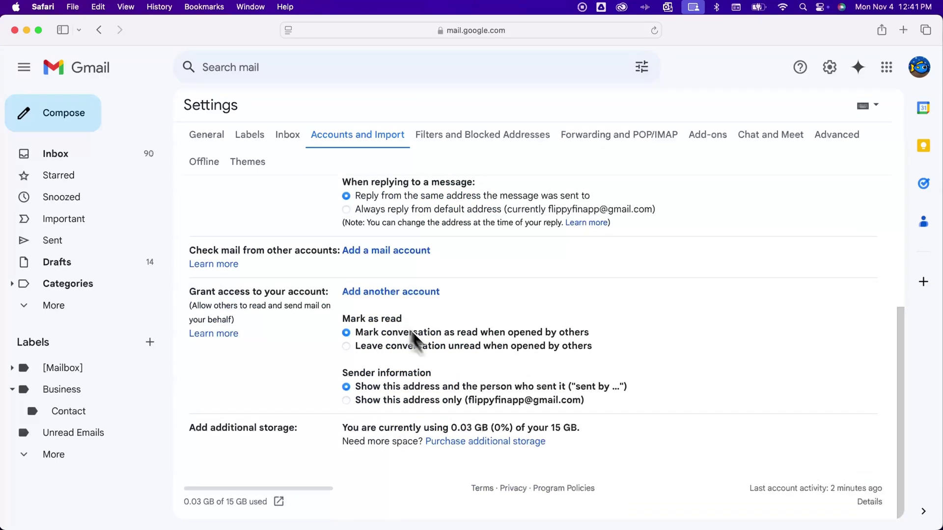
{"action": "scroll", "coordinate": [558, 471], "scroll_direction": "up", "scroll_amount": 5}
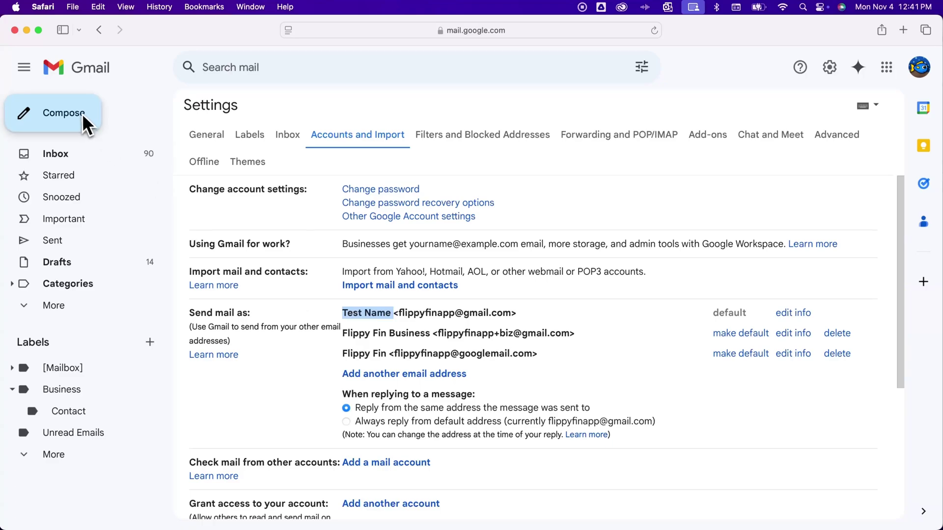
{"action": "left_click", "coordinate": [69, 112]}
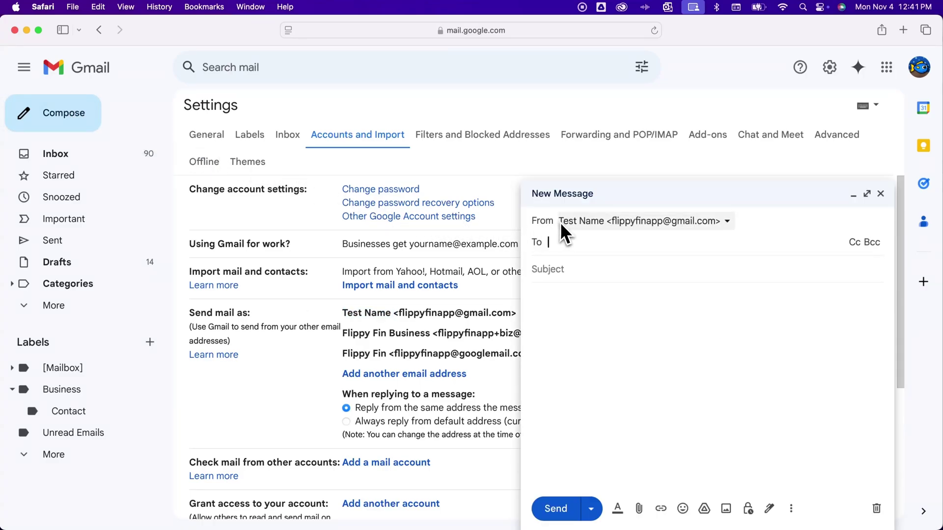
{"action": "left_click", "coordinate": [570, 231]}
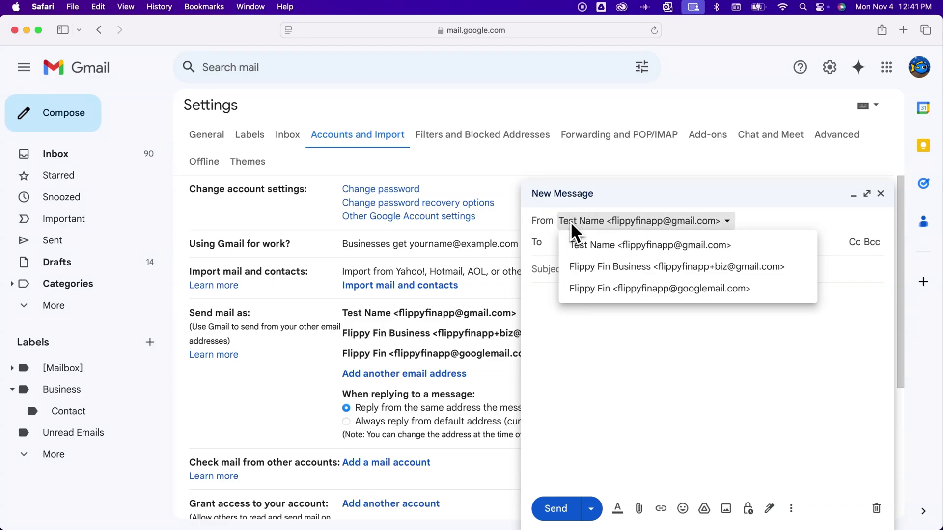
{"action": "left_click", "coordinate": [576, 225]}
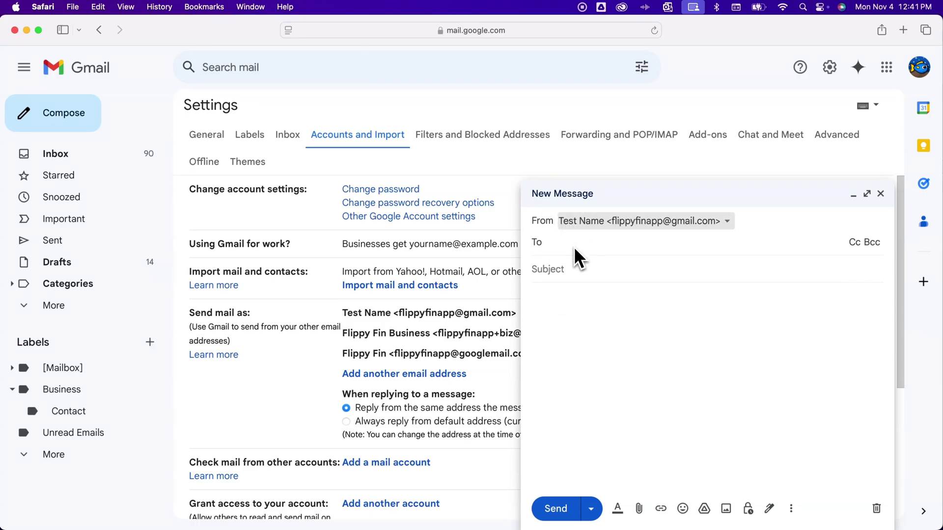
{"action": "left_click", "coordinate": [573, 246]}
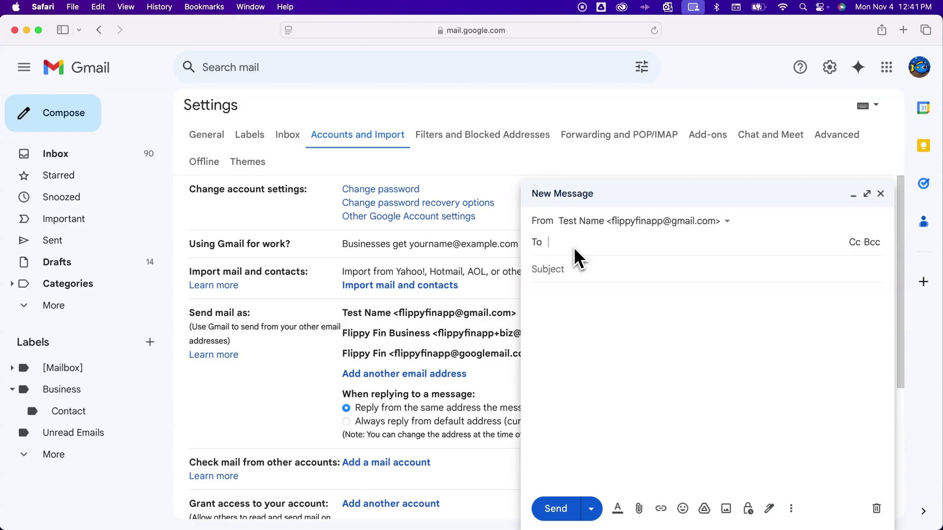
- Close the draft and go to Manage your Google Account > Personal info > Name
{"action": "left_click", "coordinate": [880, 195]}
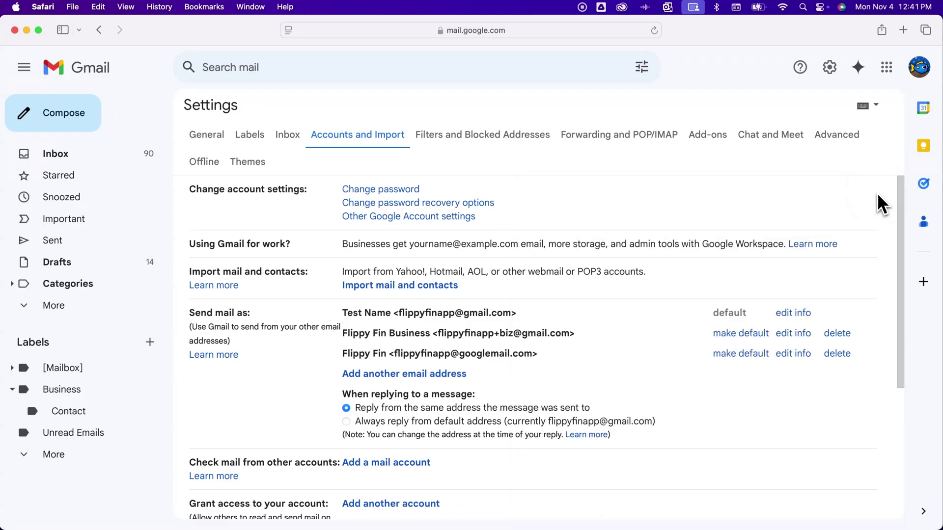
{"action": "left_click", "coordinate": [918, 69]}
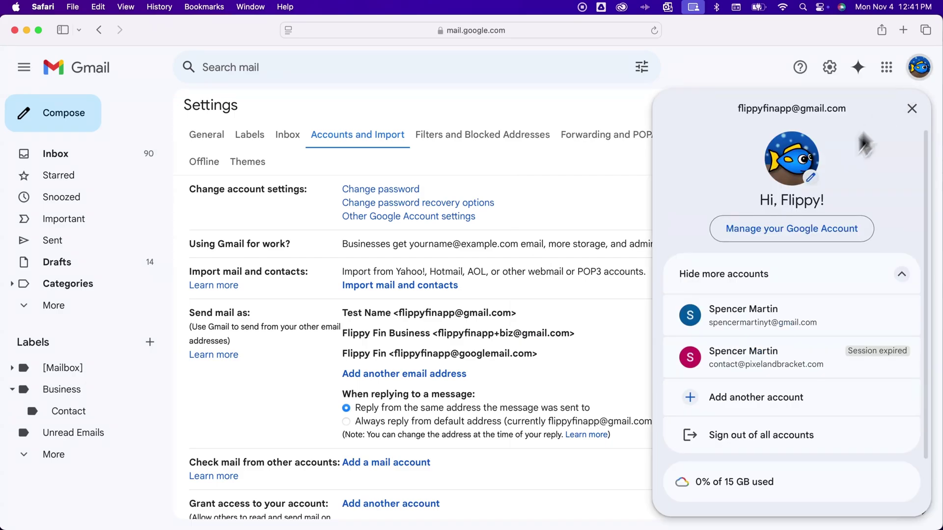
{"action": "left_click", "coordinate": [804, 236]}
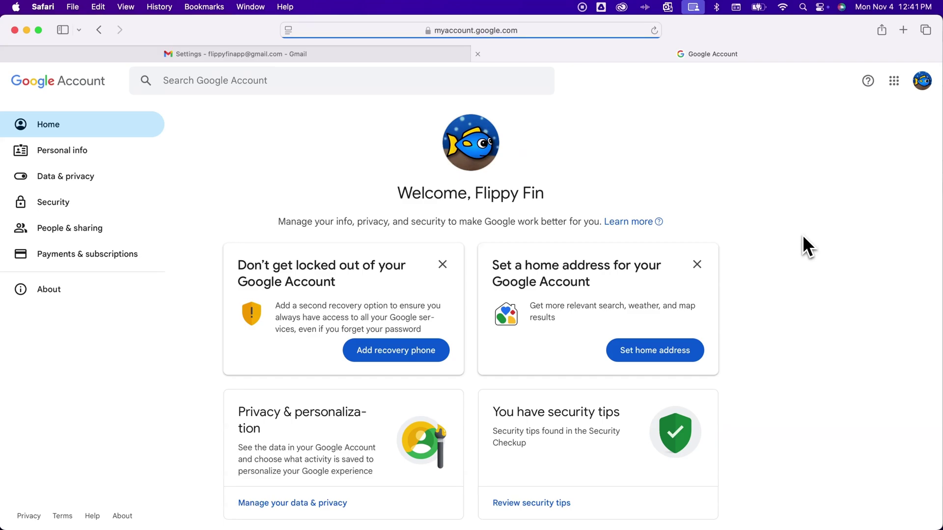
{"action": "left_click", "coordinate": [81, 150]}
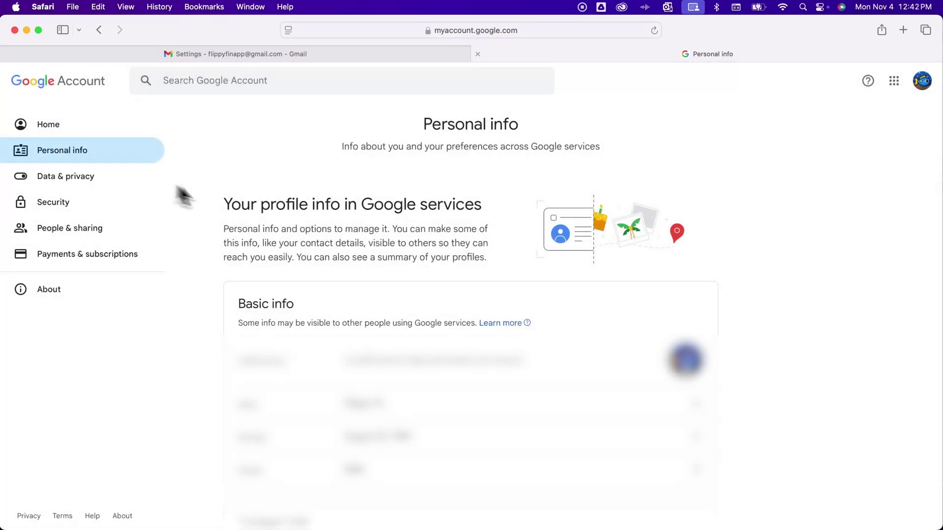
{"action": "scroll", "coordinate": [280, 236], "scroll_direction": "down", "scroll_amount": 4}
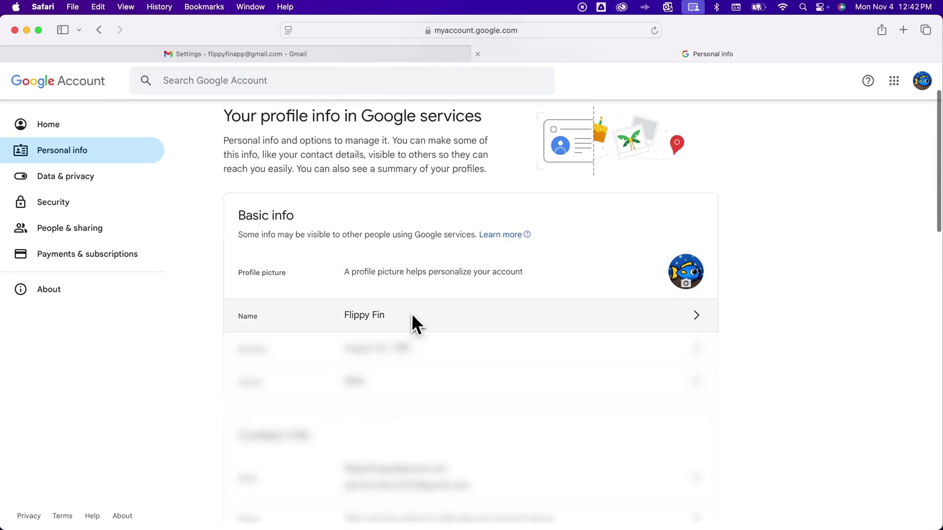
{"action": "left_click", "coordinate": [416, 314]}
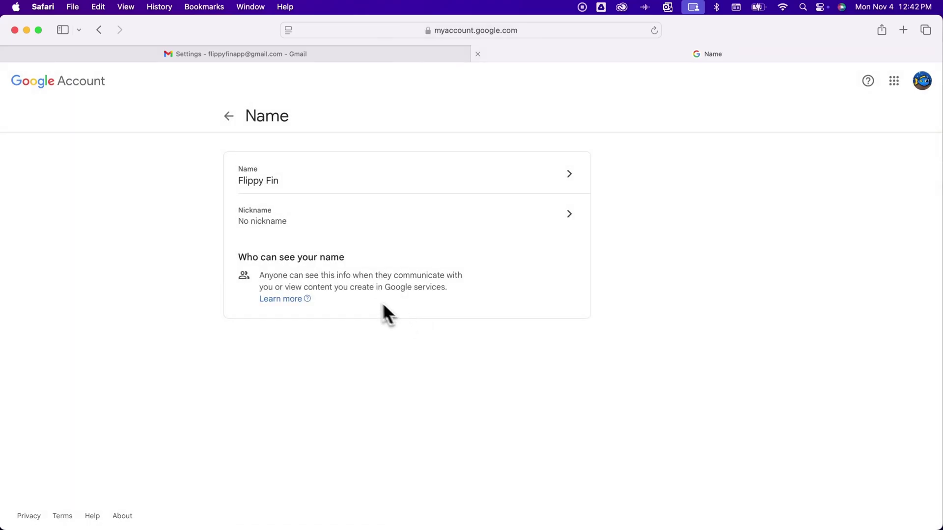
- Change the account's first name to 'Test 2' and last name to 'Name 2', and save
{"action": "left_click", "coordinate": [297, 183]}
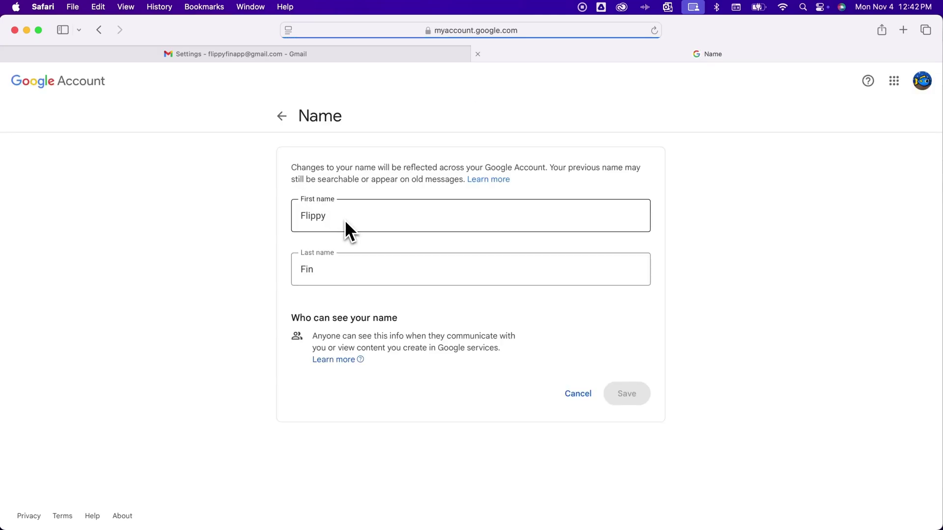
{"action": "left_click_drag", "start_coordinate": [344, 220], "coordinate": [274, 215]}
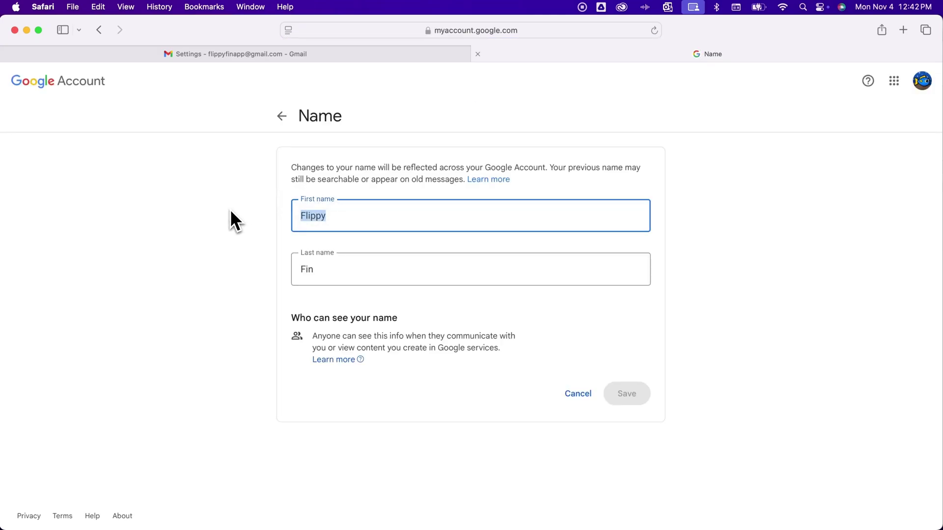
{"action": "type", "text": "Te"}
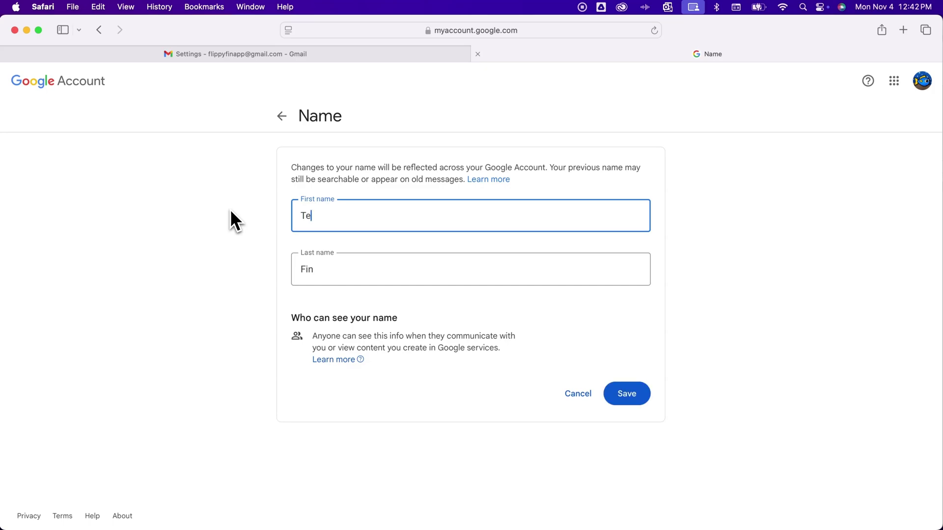
{"action": "type", "text": "st 2"}
{"action": "left_click", "coordinate": [325, 275]}
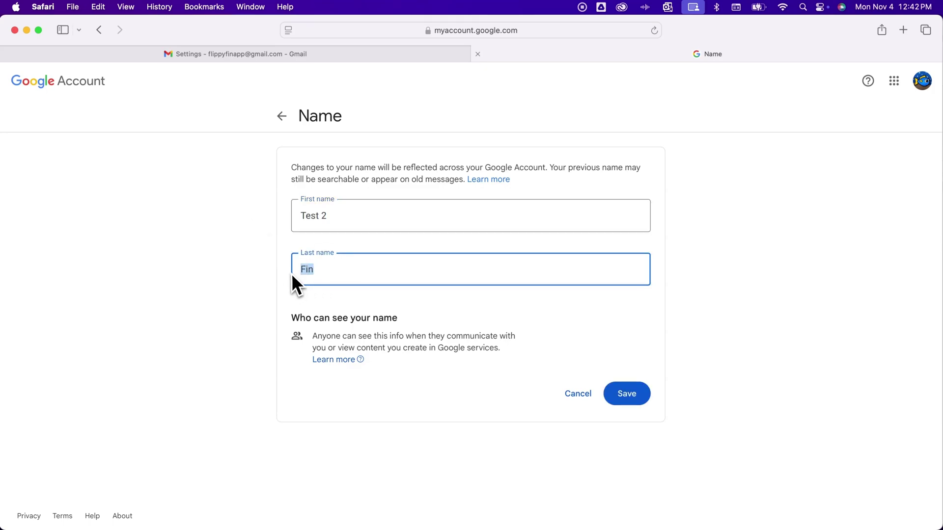
{"action": "type", "text": "Name 2"}
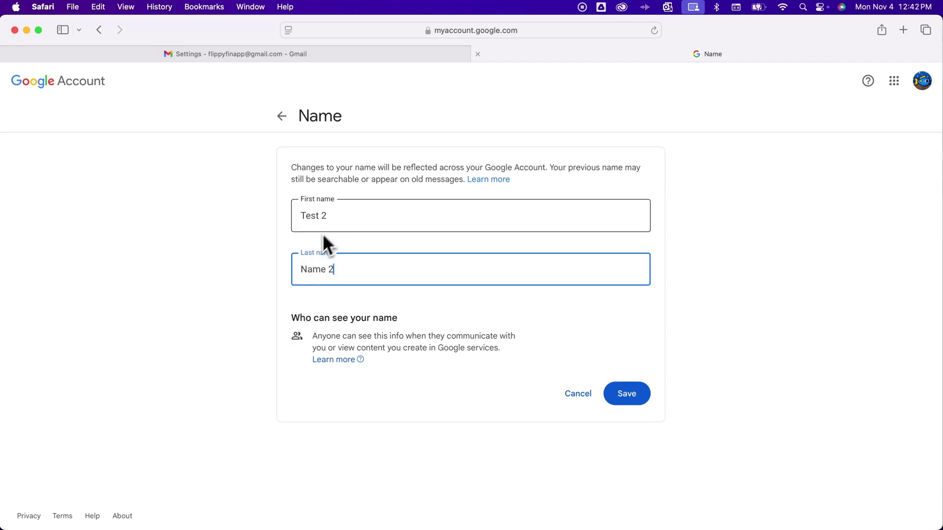
{"action": "left_click", "coordinate": [640, 393]}
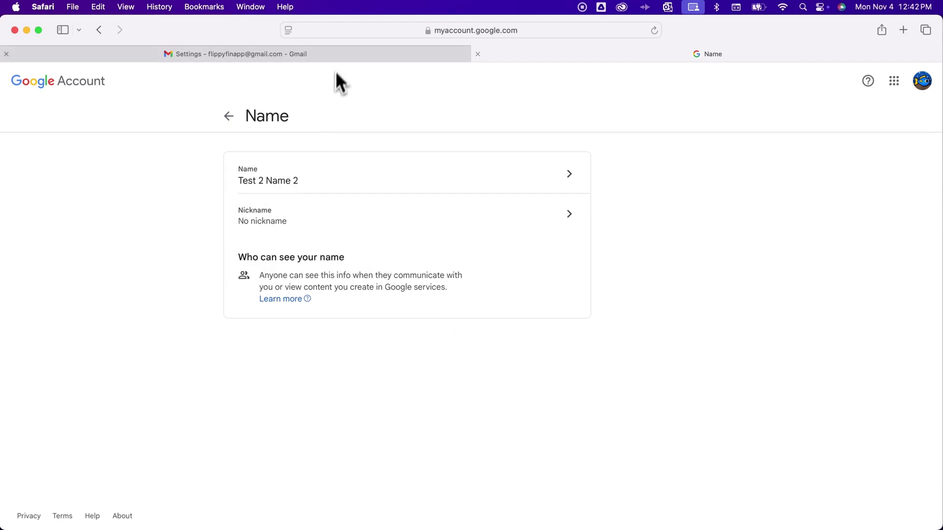
- Return to the Gmail settings tab and reload it to pick up the new name
{"action": "left_click", "coordinate": [342, 54]}
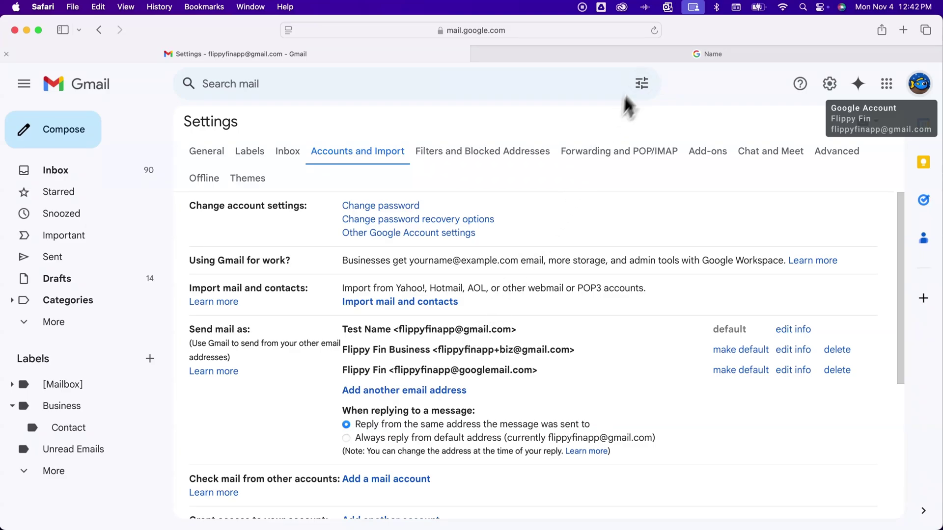
{"action": "left_click", "coordinate": [654, 31]}
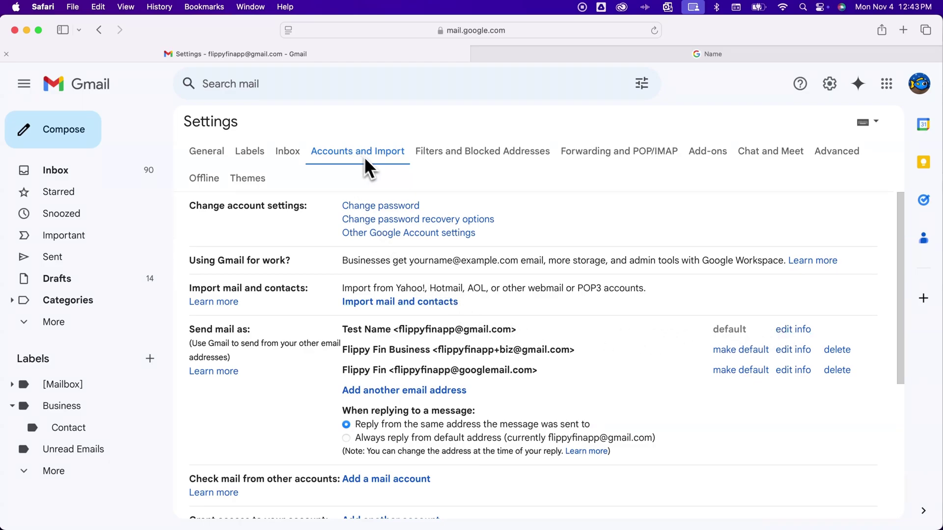
- Switch the default send-as address back to the Google account name and save
{"action": "left_click", "coordinate": [791, 329]}
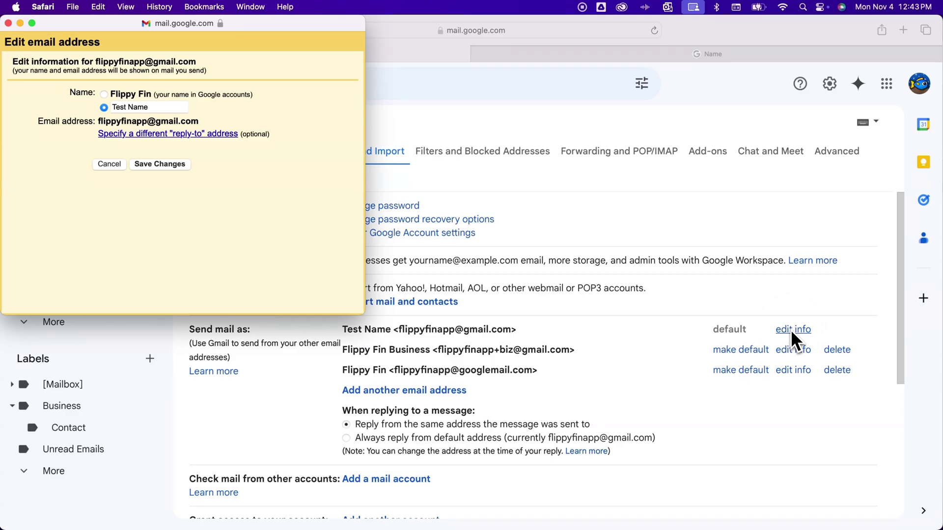
{"action": "left_click", "coordinate": [105, 95]}
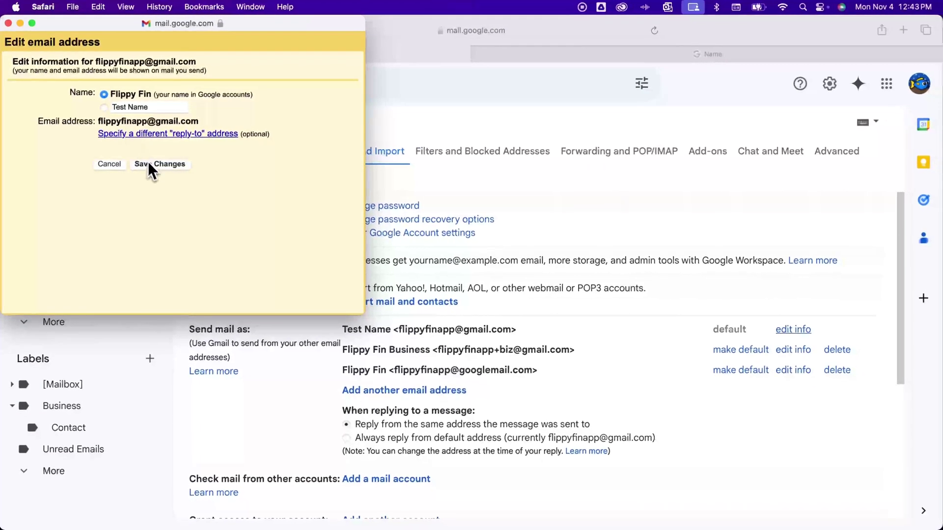
{"action": "left_click", "coordinate": [149, 164]}
- Go back to the Gmail Inbox
{"action": "left_click", "coordinate": [98, 172]}
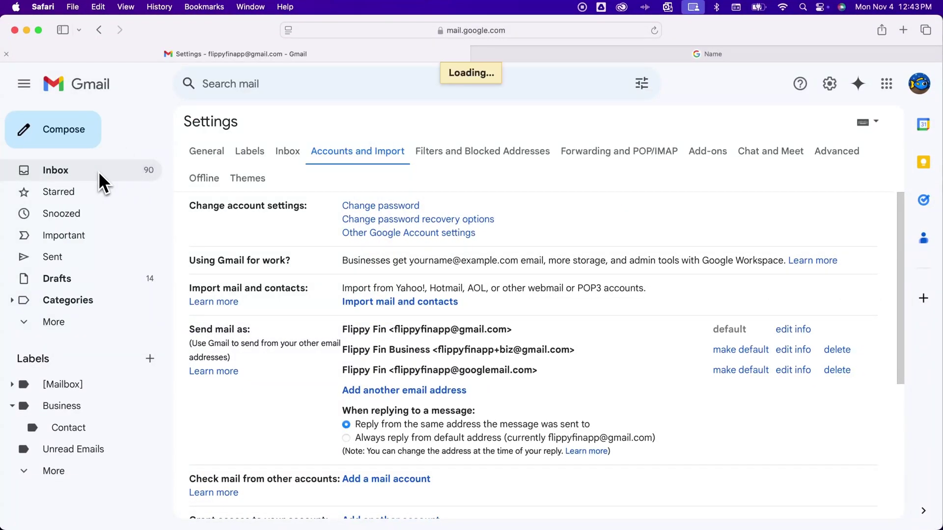